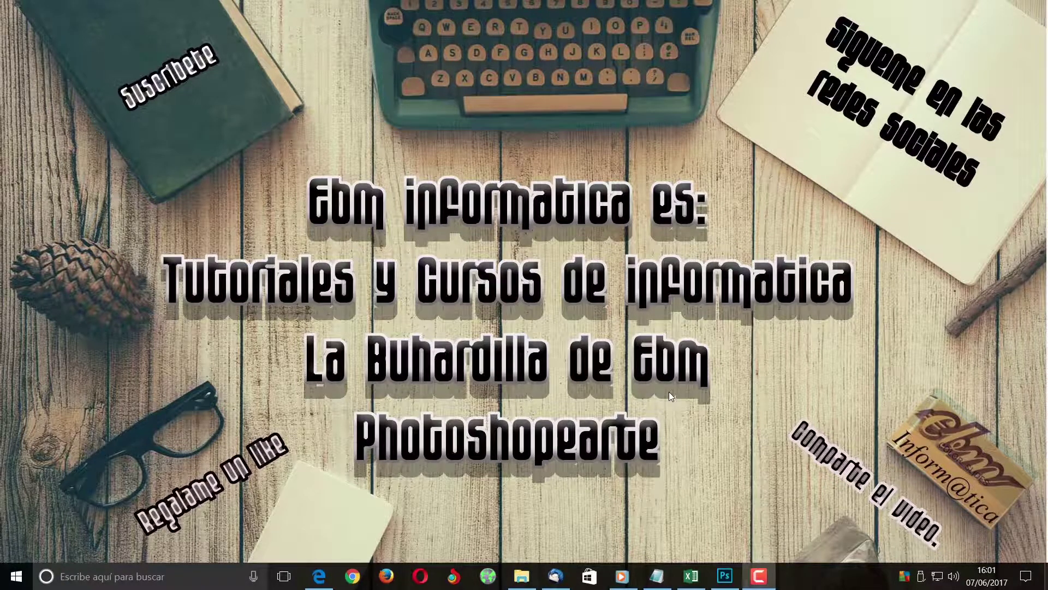
- Bring the Photoshop window with the boy photo 01.jpg forward and open the Filtro menu
{"action": "left_click", "coordinate": [724, 577]}
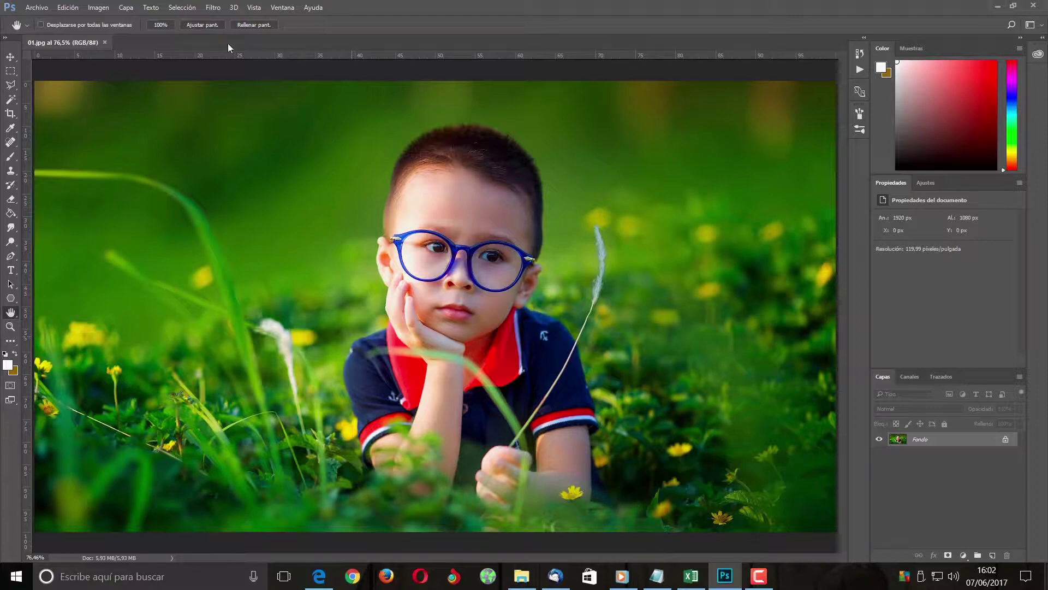
{"action": "left_click", "coordinate": [214, 8]}
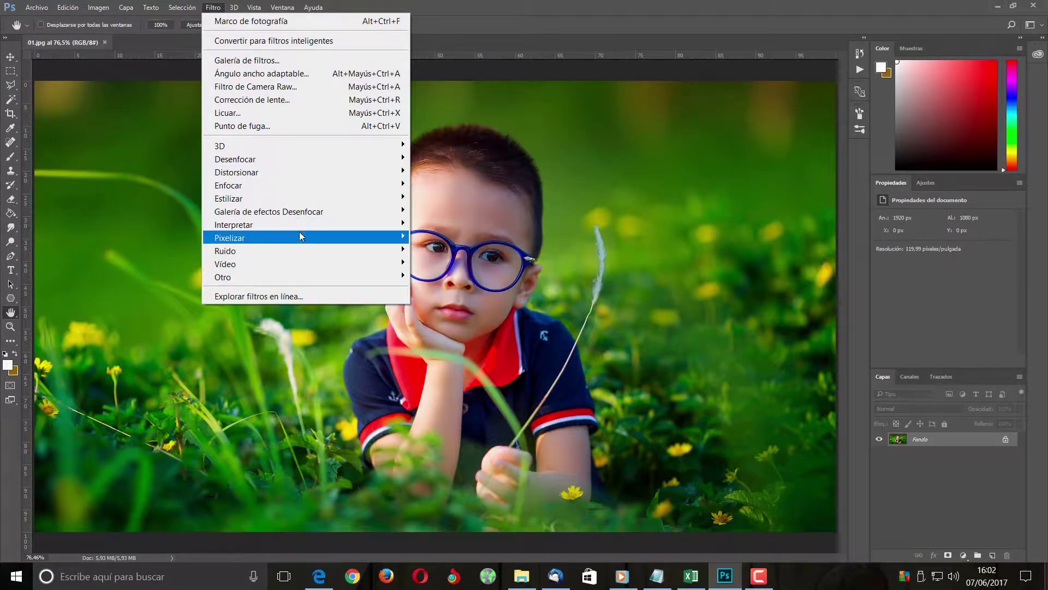
{"action": "mouse_move", "coordinate": [234, 225]}
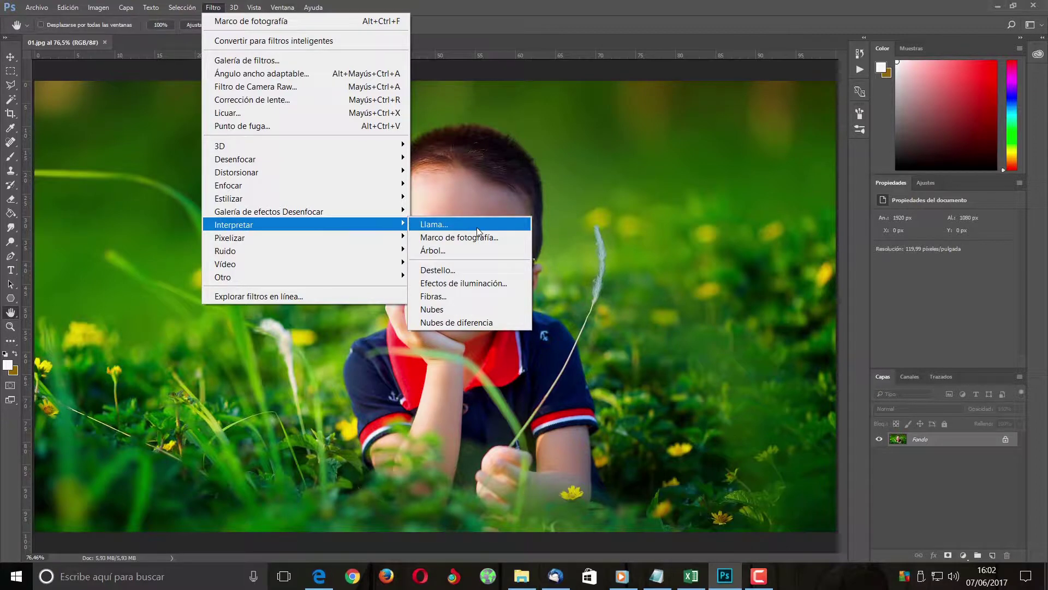
- Open the Marco de fotografía dialog, previewing frame 43 Marco de diseño redondeado with Margen 14
{"action": "left_click", "coordinate": [469, 237]}
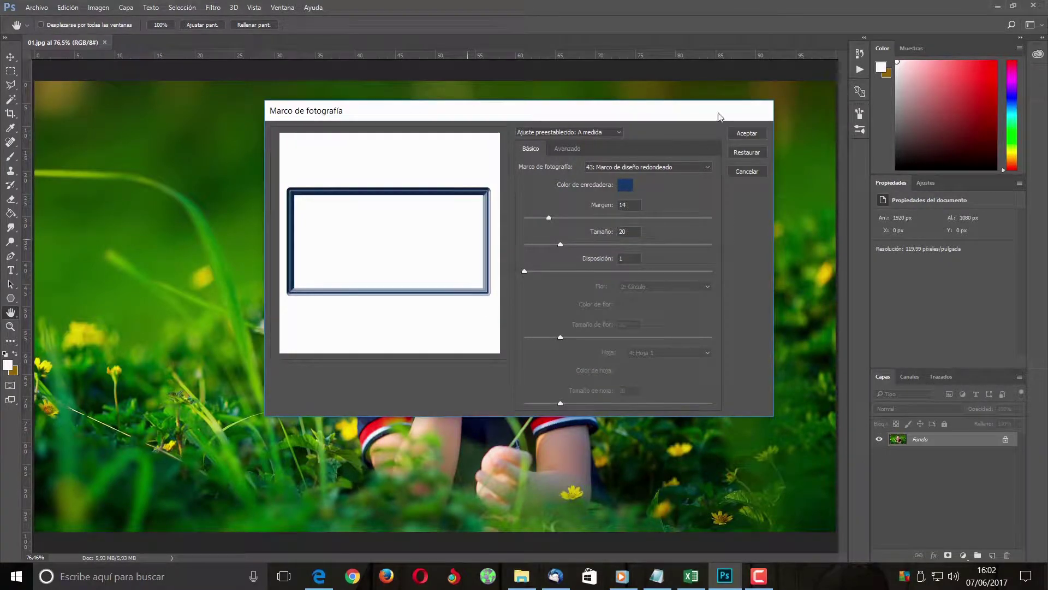
{"action": "left_click", "coordinate": [710, 171]}
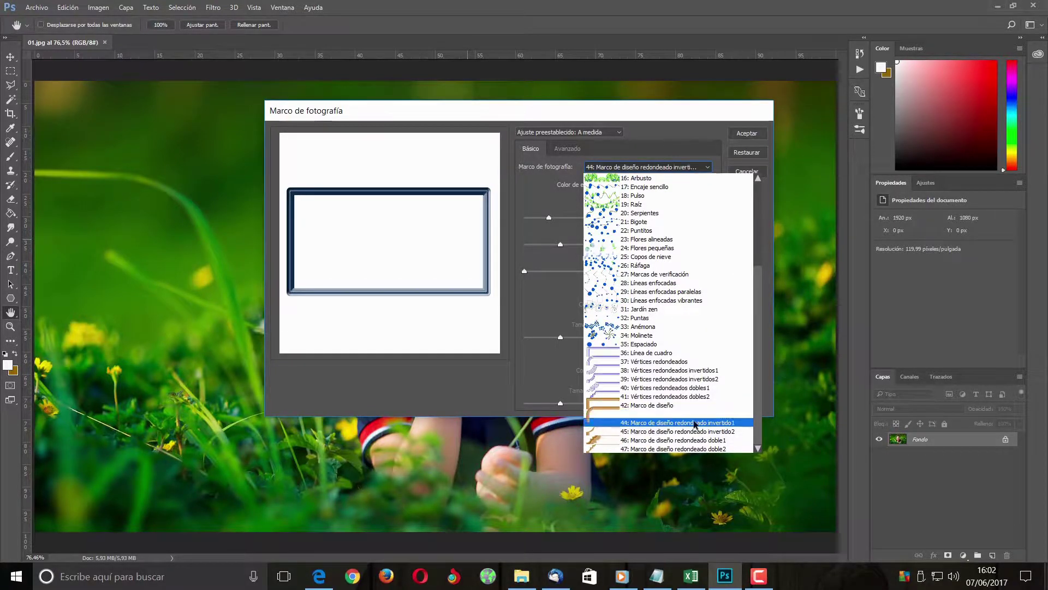
{"action": "left_click", "coordinate": [695, 423]}
{"action": "left_click", "coordinate": [682, 170]}
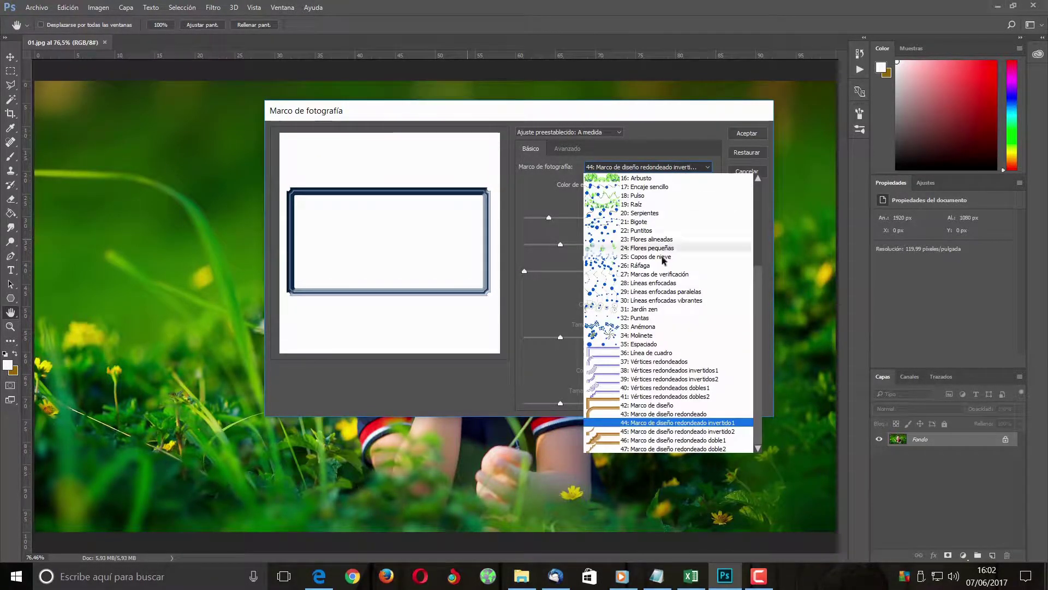
{"action": "left_click", "coordinate": [666, 303]}
{"action": "left_click", "coordinate": [707, 167]}
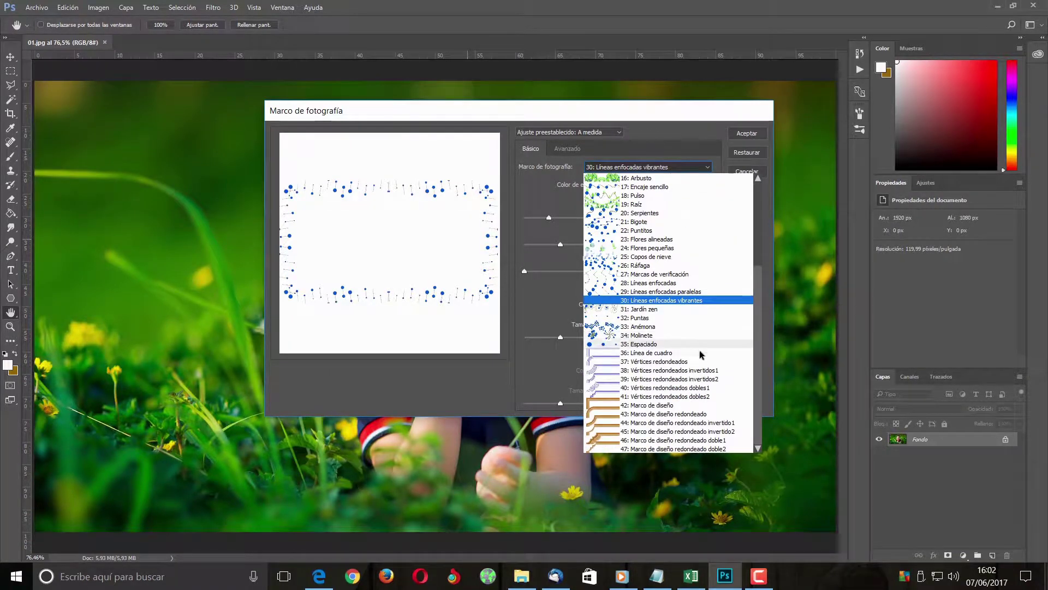
{"action": "left_click", "coordinate": [707, 415]}
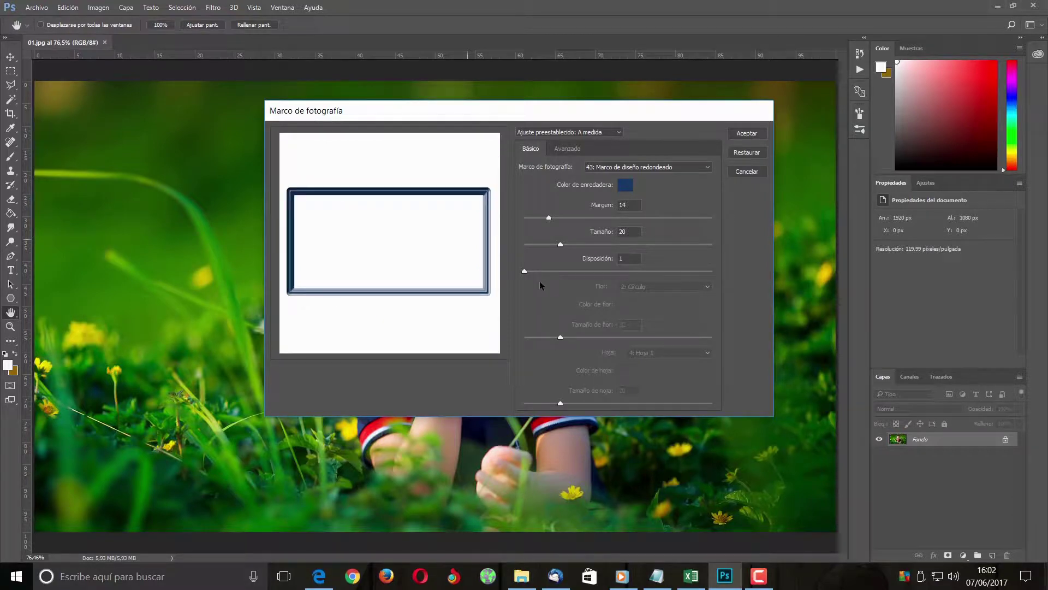
{"action": "left_click_drag", "start_coordinate": [525, 273], "coordinate": [569, 271]}
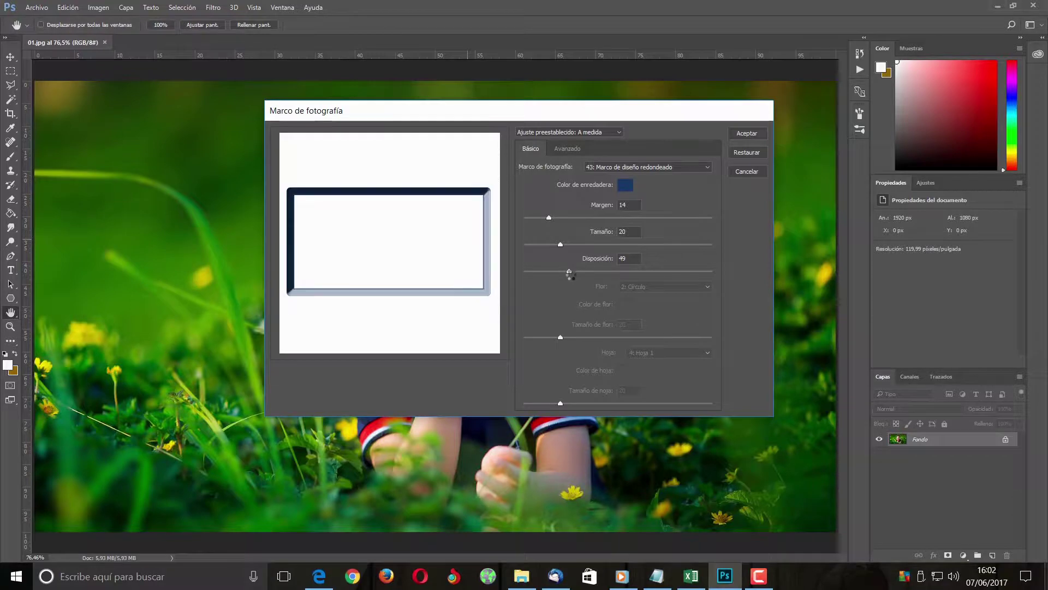
{"action": "left_click_drag", "start_coordinate": [571, 270], "coordinate": [548, 272]}
{"action": "left_click", "coordinate": [523, 272]}
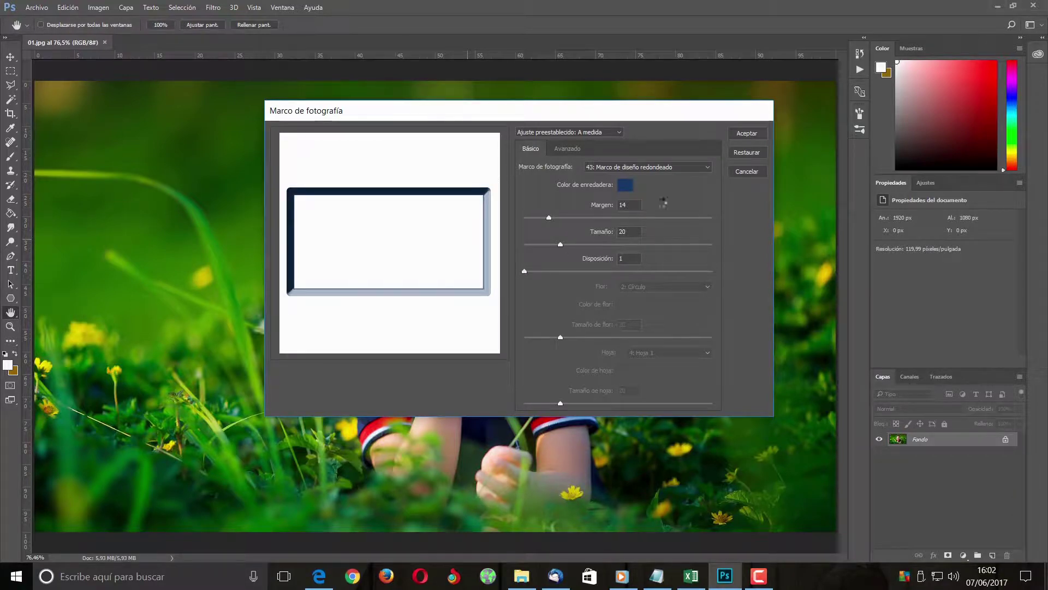
{"action": "left_click", "coordinate": [753, 133]}
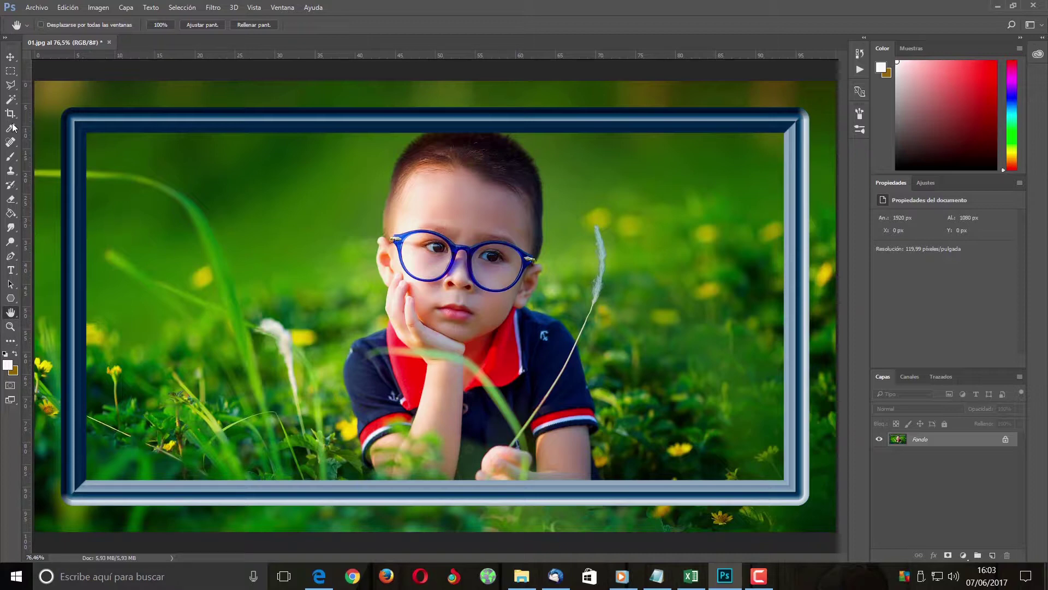
- Show the spot healing and retouching tools, with the blue rounded frame now applied
{"action": "left_click", "coordinate": [10, 143]}
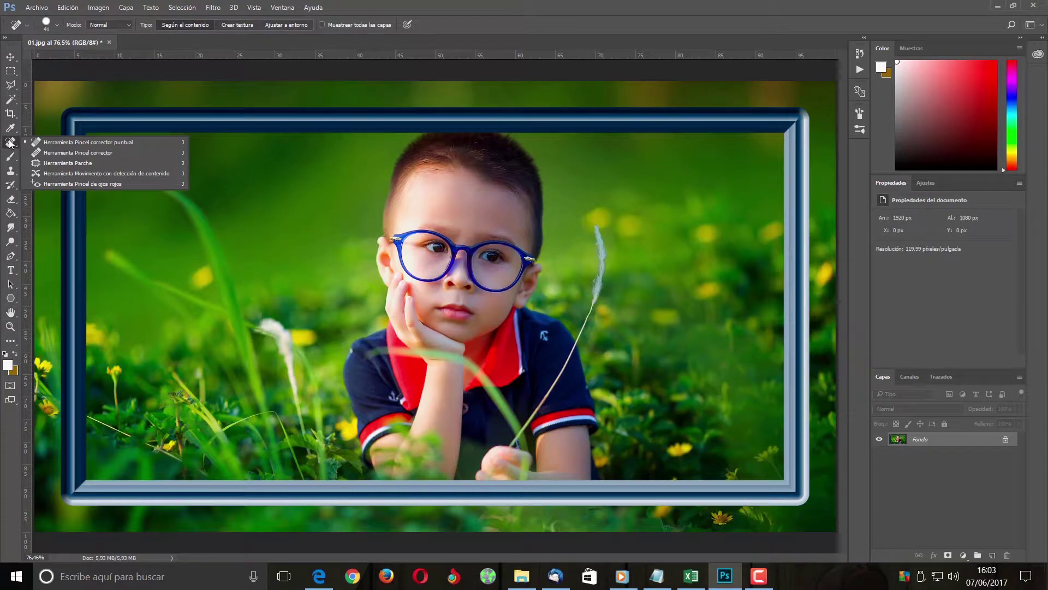
- Magic Wand-select the top, right, left and bottom green strips outside the blue frame
{"action": "left_click", "coordinate": [10, 128]}
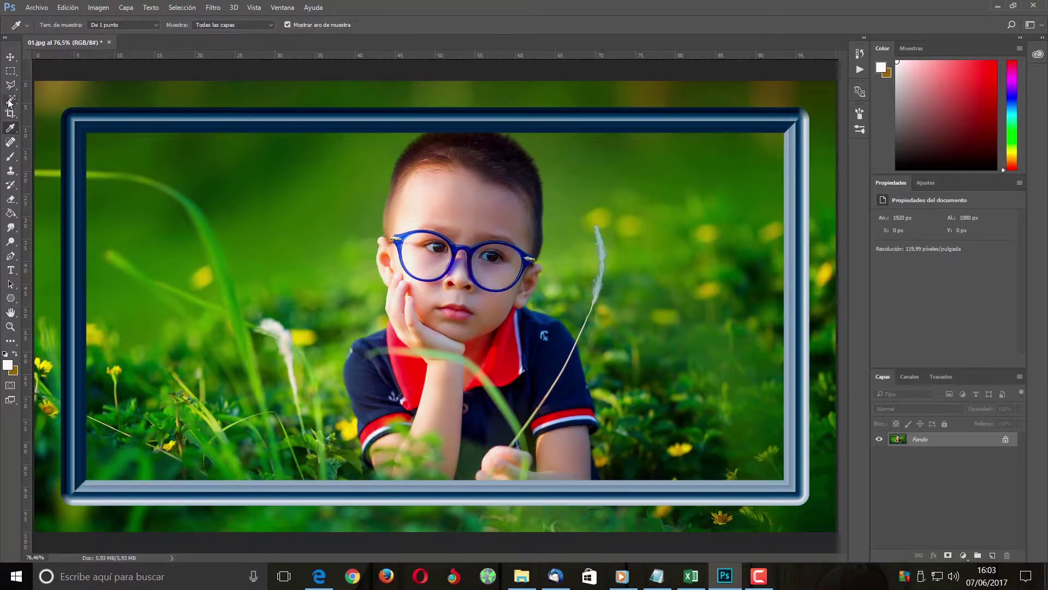
{"action": "left_click", "coordinate": [10, 99]}
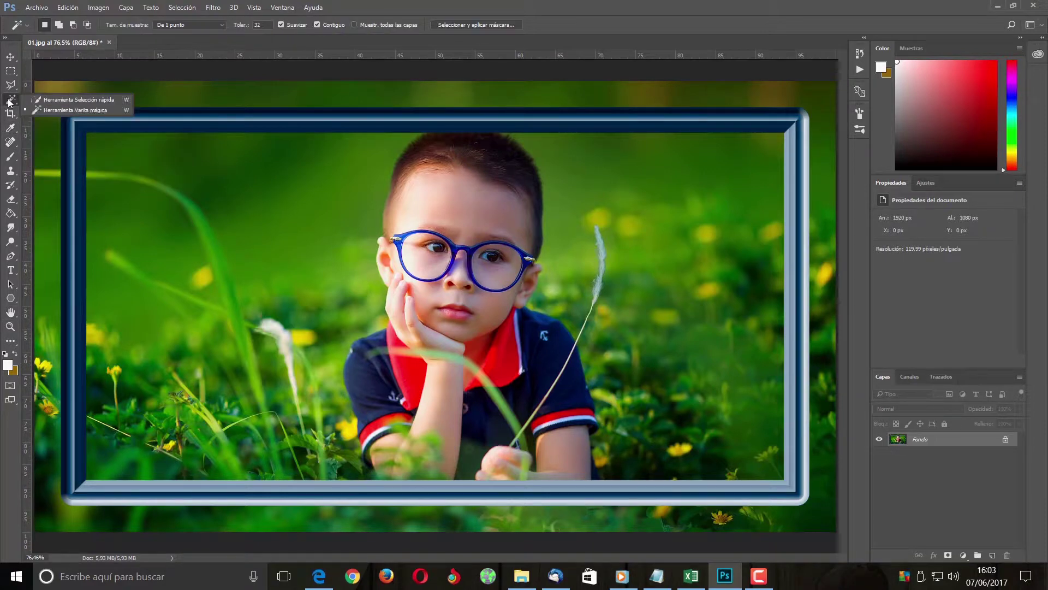
{"action": "left_click", "coordinate": [52, 109]}
{"action": "left_click", "coordinate": [51, 93], "text": "shift"}
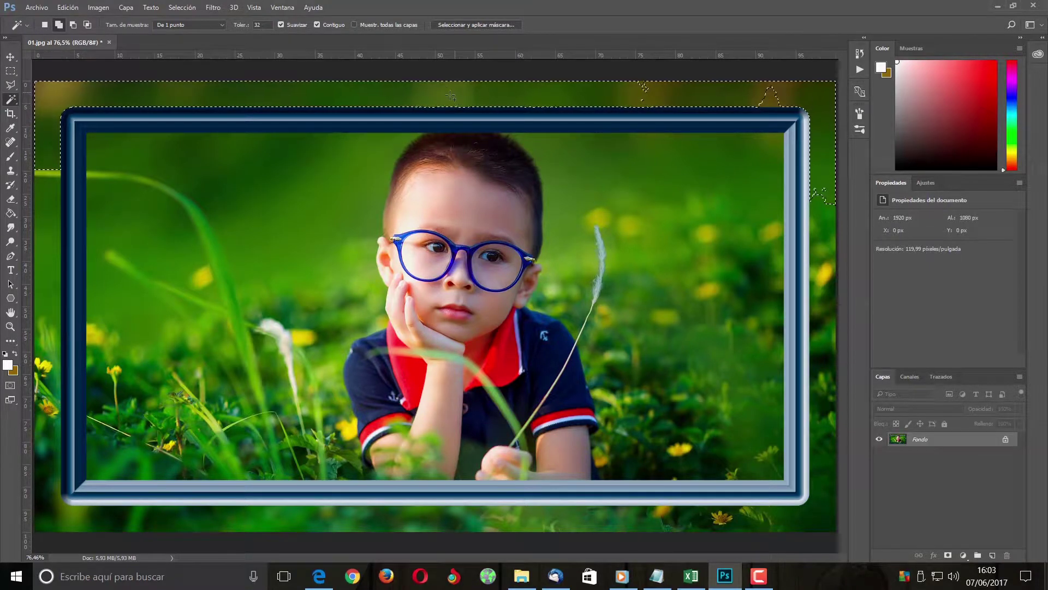
{"action": "left_click", "coordinate": [770, 94], "text": "shift"}
{"action": "left_click", "coordinate": [824, 251], "text": "shift"}
{"action": "left_click", "coordinate": [821, 516], "text": "shift"}
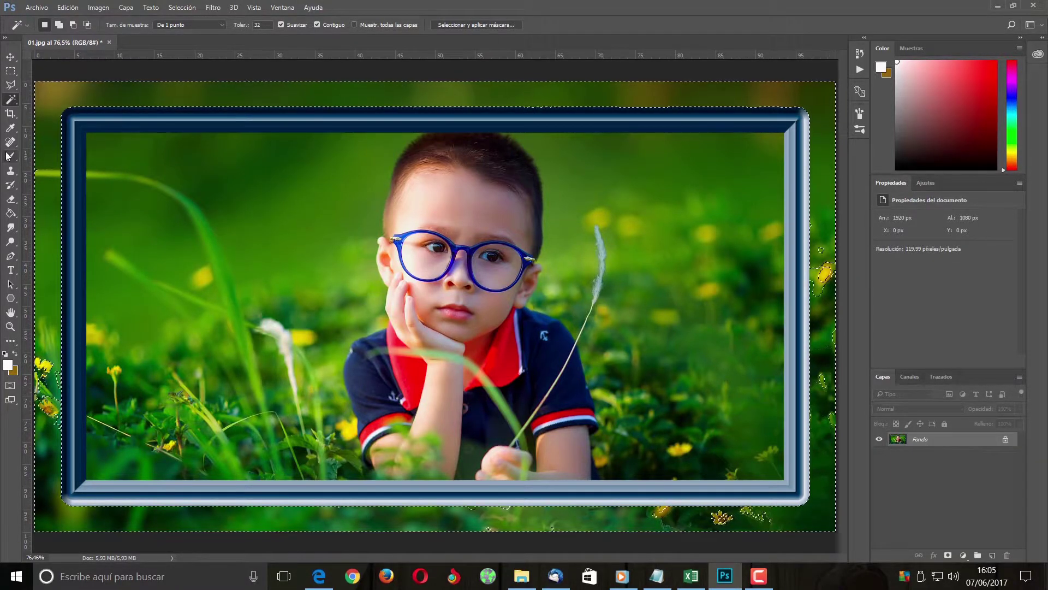
{"action": "left_click", "coordinate": [213, 7]}
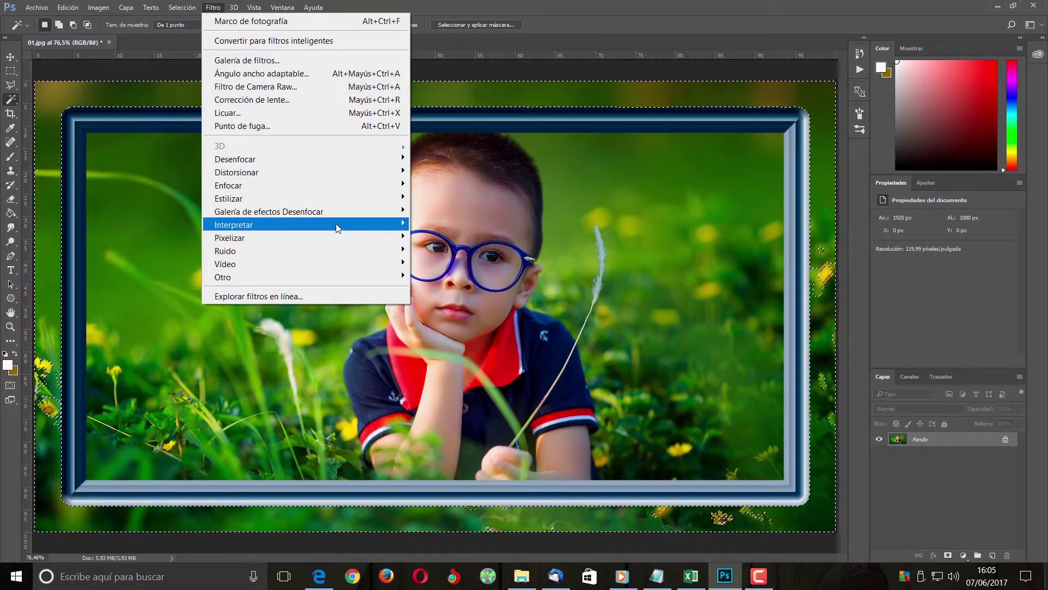
{"action": "mouse_move", "coordinate": [234, 159]}
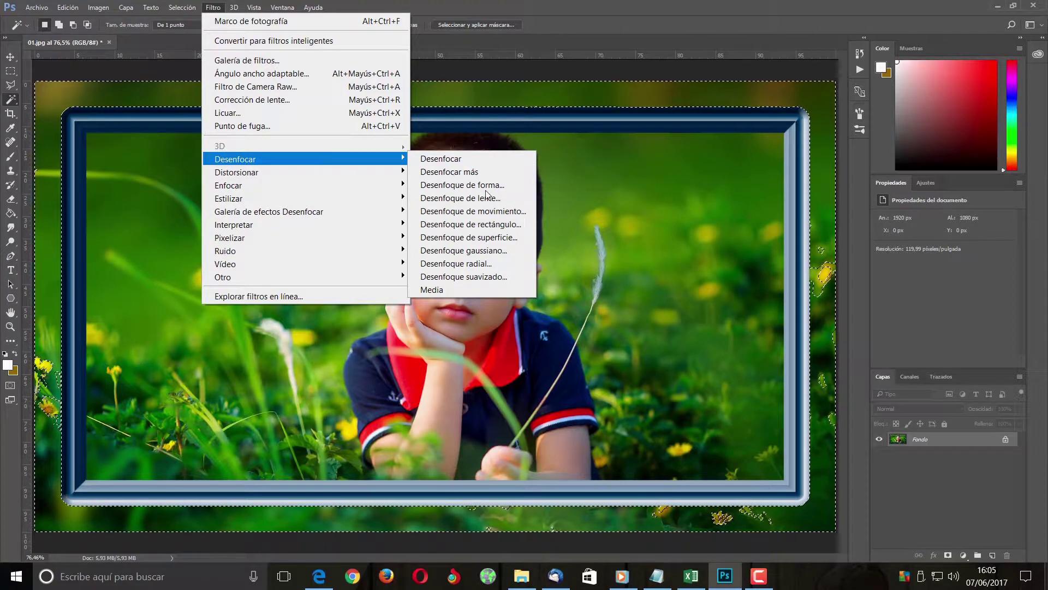
- Apply a Desenfoque gaussiano of radius about 20,8 píxeles to the selected green border
{"action": "left_click", "coordinate": [491, 250]}
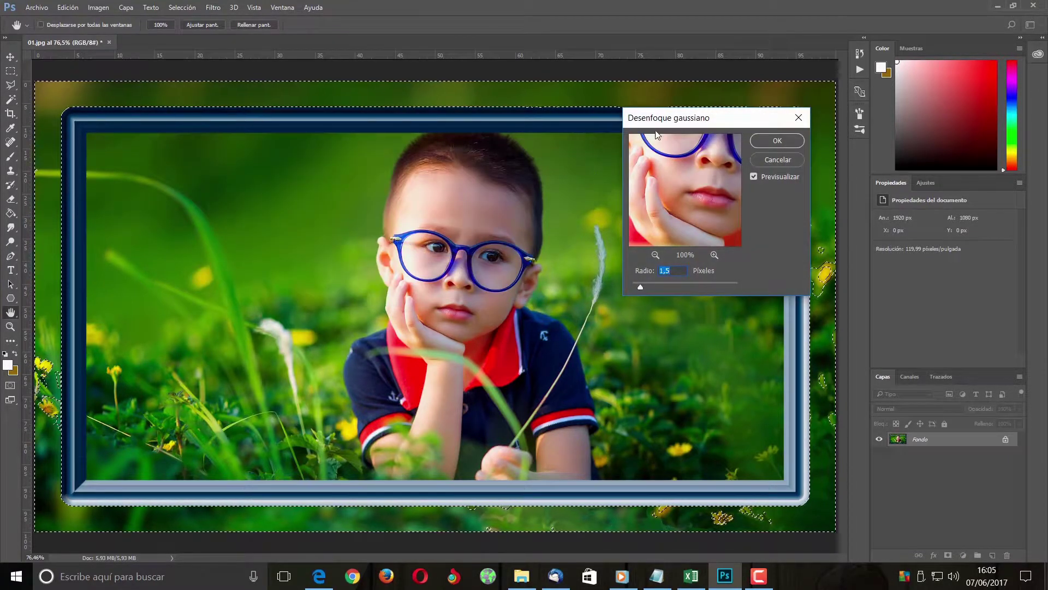
{"action": "left_click_drag", "start_coordinate": [655, 131], "coordinate": [496, 165]}
{"action": "left_click", "coordinate": [496, 288]}
{"action": "left_click", "coordinate": [497, 289]}
{"action": "left_click", "coordinate": [497, 288]}
{"action": "left_click", "coordinate": [496, 288]}
{"action": "left_click_drag", "start_coordinate": [481, 321], "coordinate": [504, 321]}
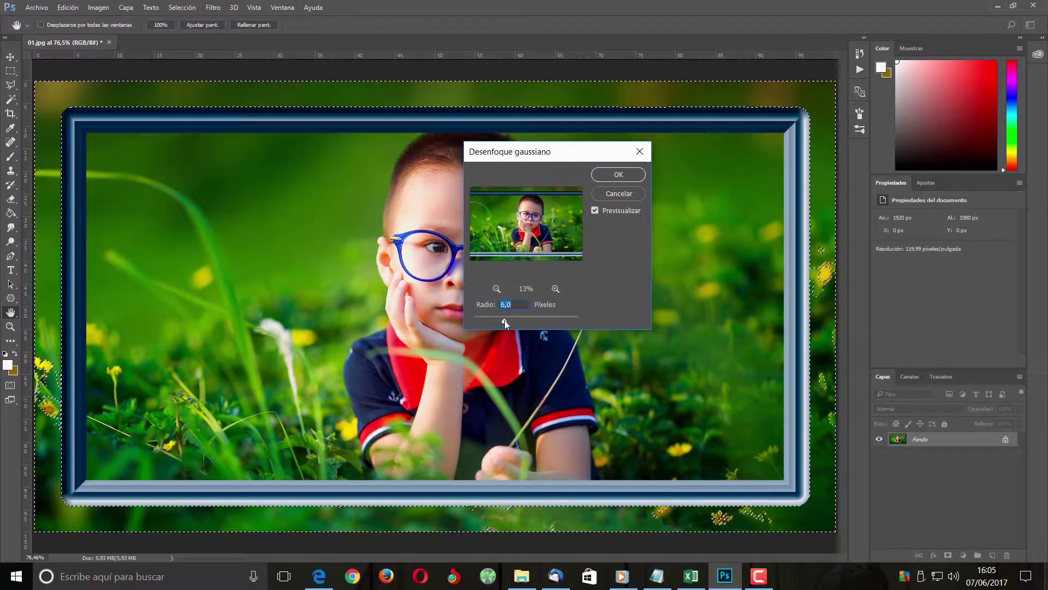
{"action": "left_click_drag", "start_coordinate": [504, 322], "coordinate": [534, 321]}
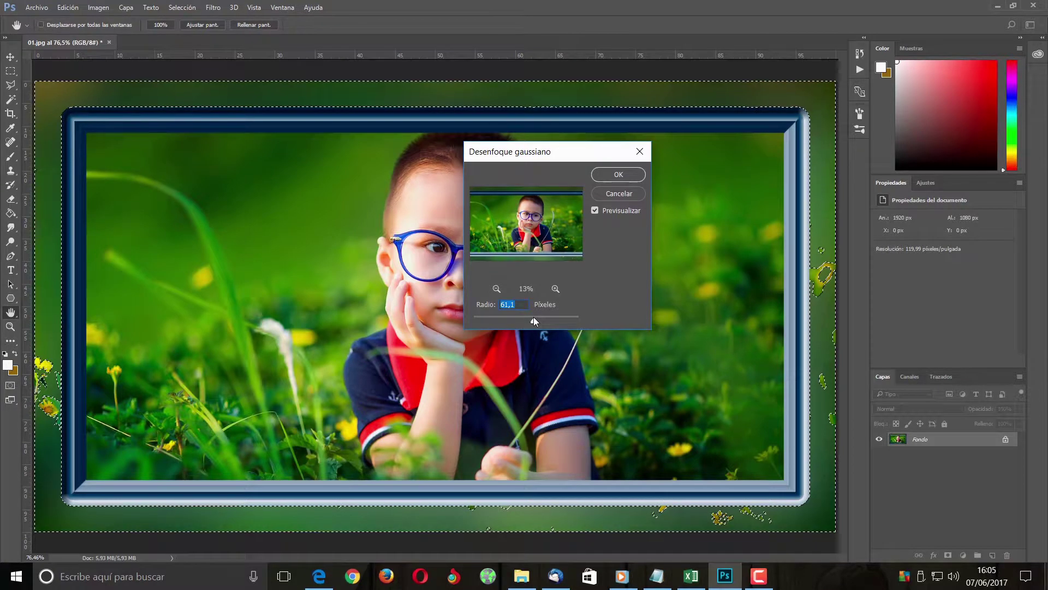
{"action": "left_click_drag", "start_coordinate": [533, 316], "coordinate": [519, 317]}
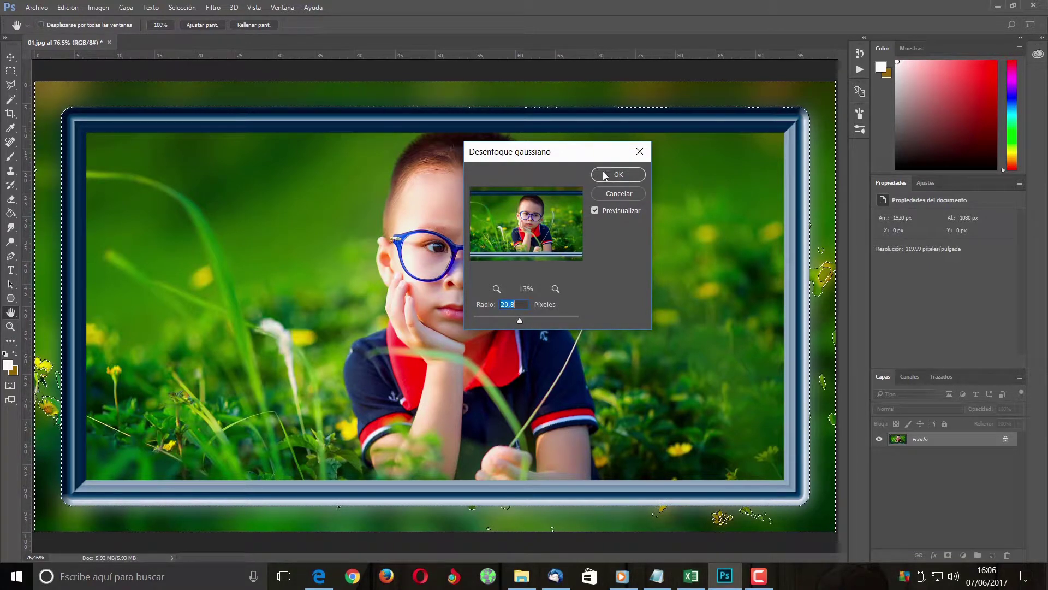
{"action": "left_click", "coordinate": [620, 175]}
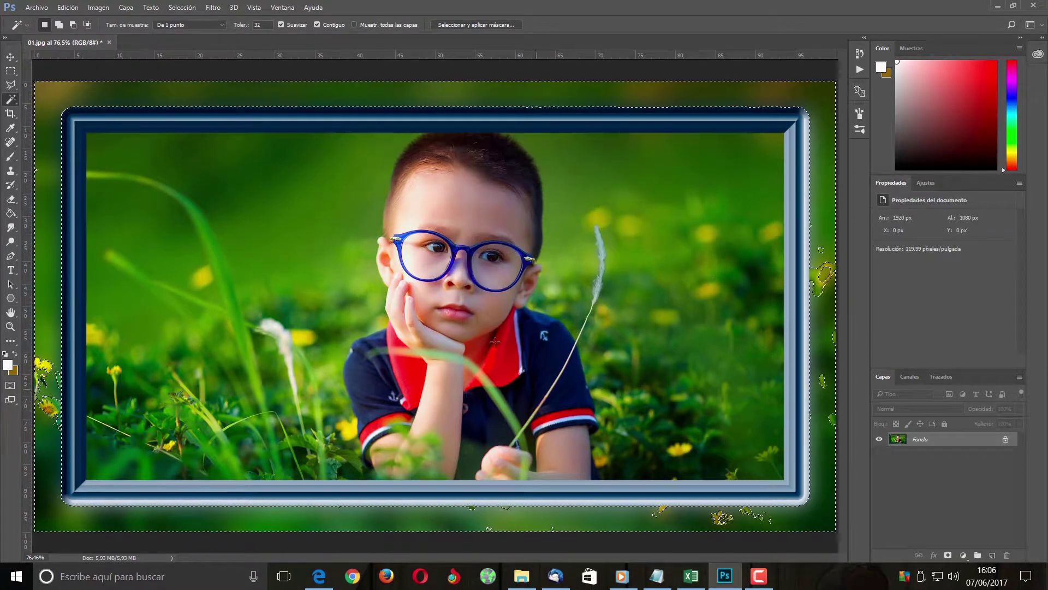
- Deselect with Ctrl+D, leaving the blurred border around the sharp framed boy
{"action": "key", "text": "ctrl+d"}
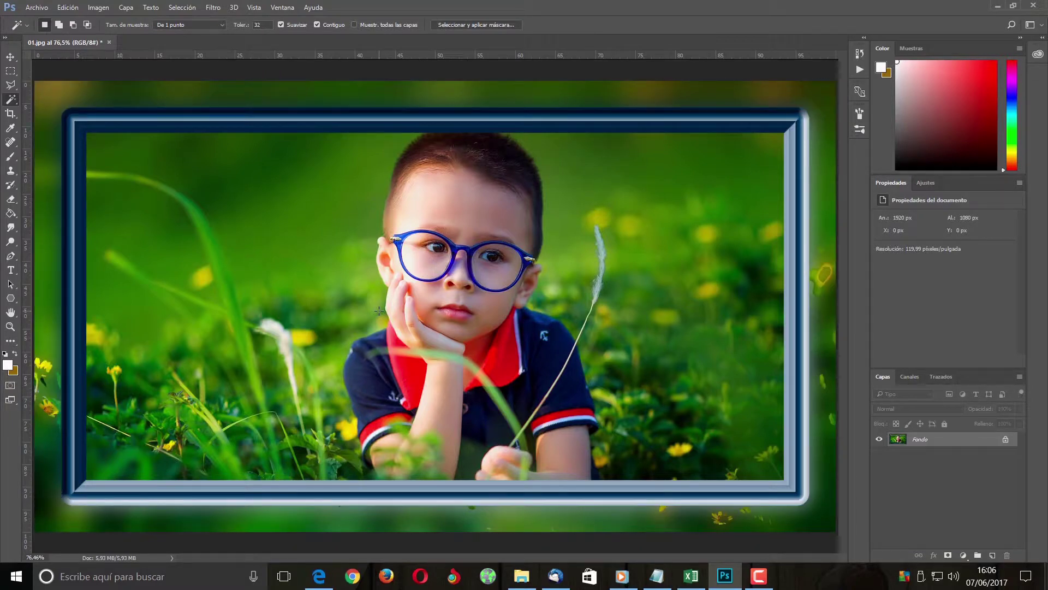